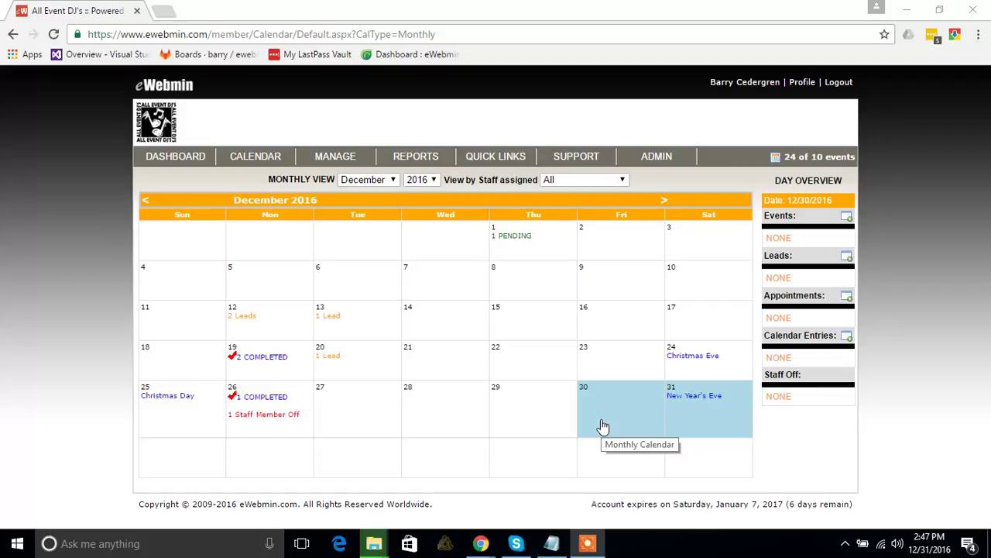
Open the Demo Event on December 1, 2016 from the monthly calendar and check its Invoice Number field
{"action": "left_click", "coordinate": [527, 248]}
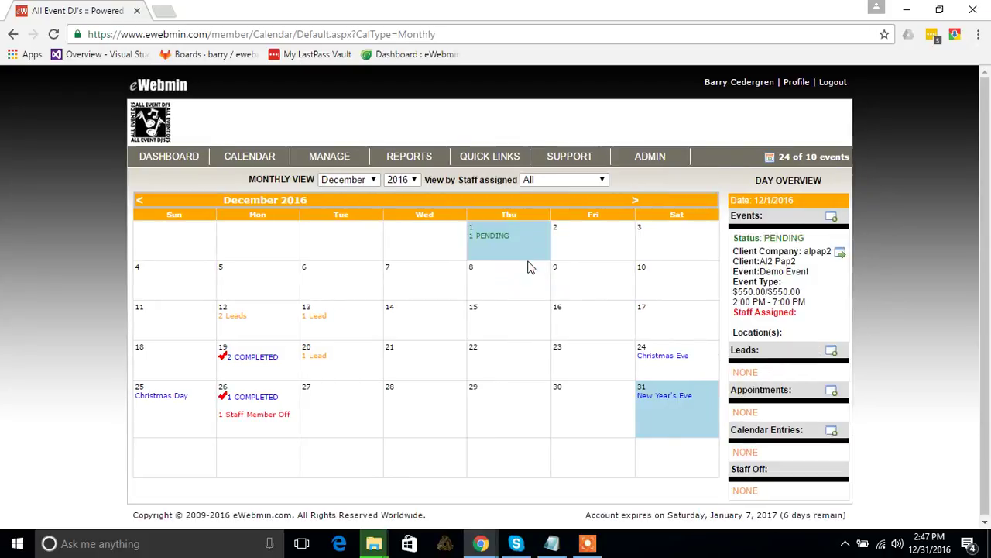
{"action": "left_click", "coordinate": [841, 258]}
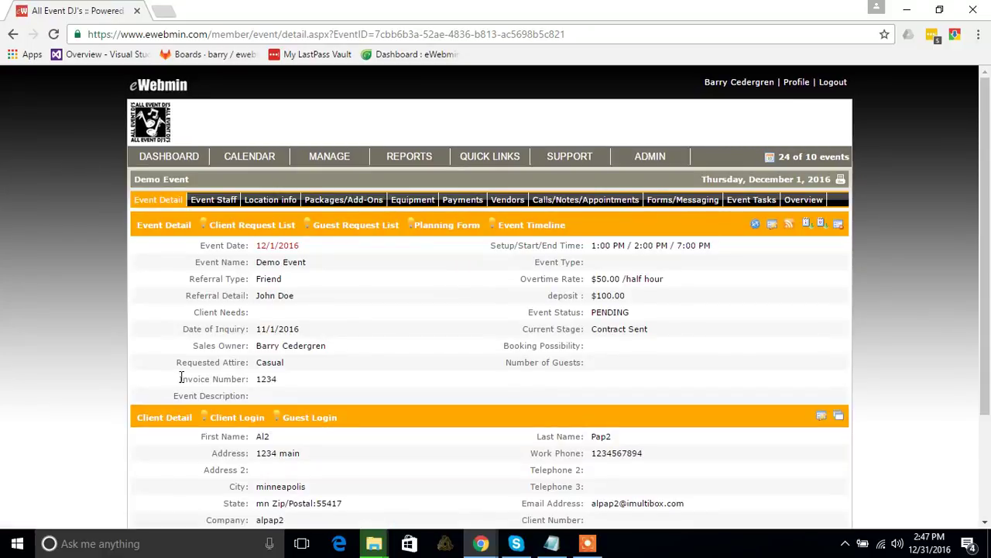
{"action": "left_click_drag", "start_coordinate": [180, 378], "coordinate": [282, 385]}
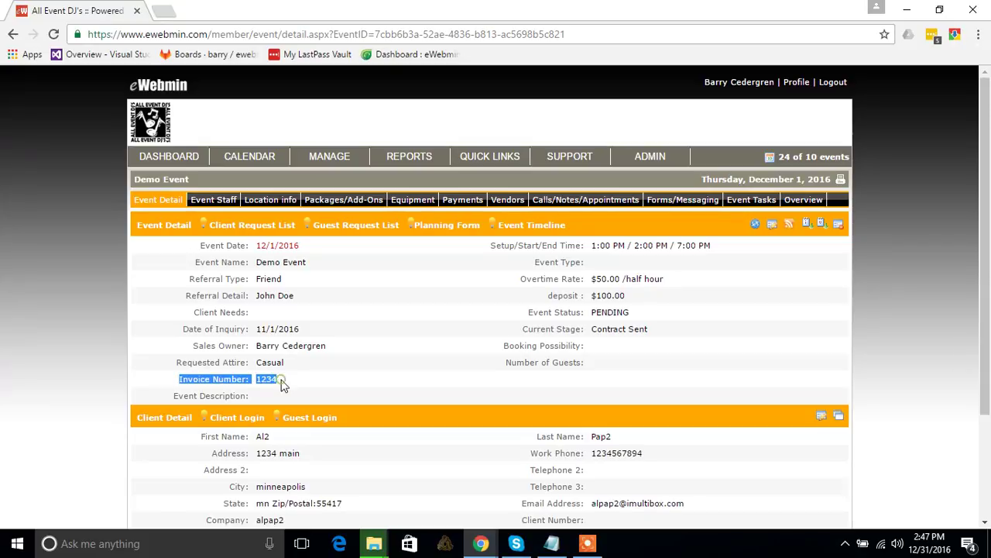
{"action": "left_click", "coordinate": [282, 385]}
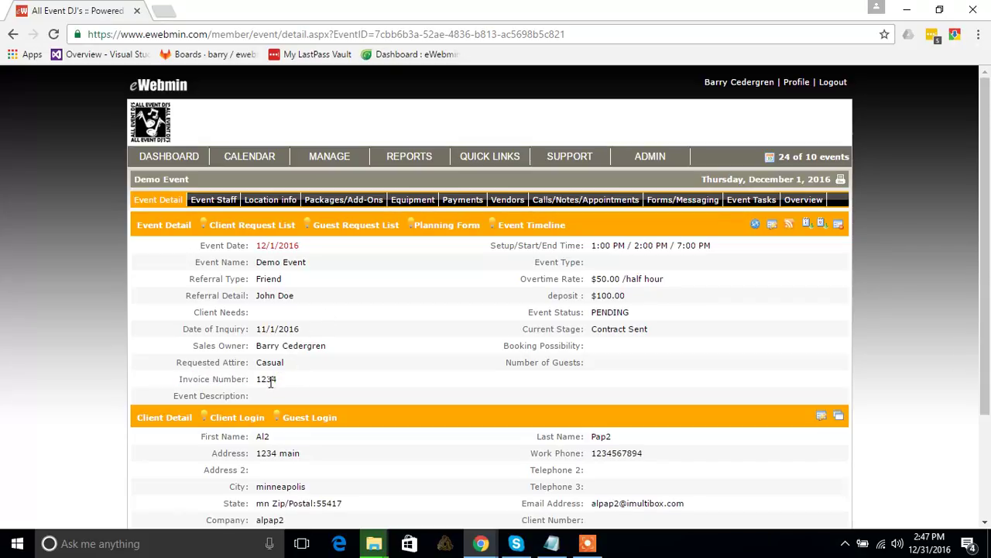
Review the Custom Field 1 Name "Invoice Number" in the application settings of the admin preferences and save the preferences
{"action": "mouse_move", "coordinate": [660, 161]}
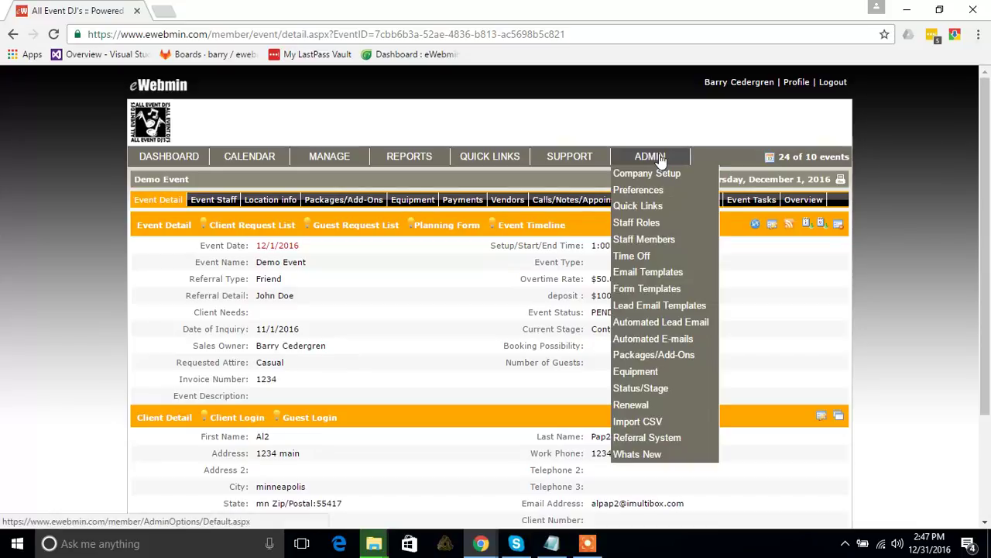
{"action": "left_click", "coordinate": [644, 193]}
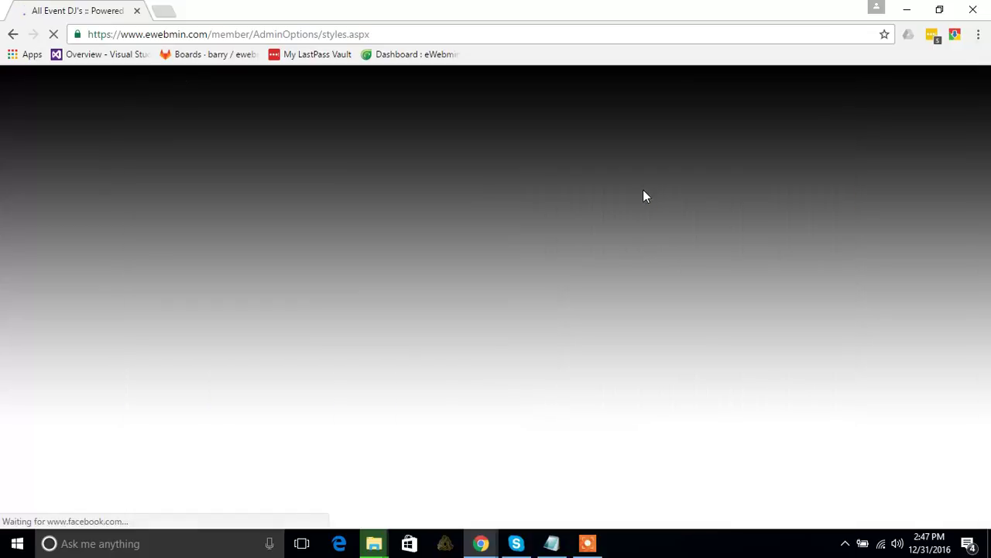
{"action": "scroll", "coordinate": [613, 339], "scroll_direction": "down", "scroll_amount": 3}
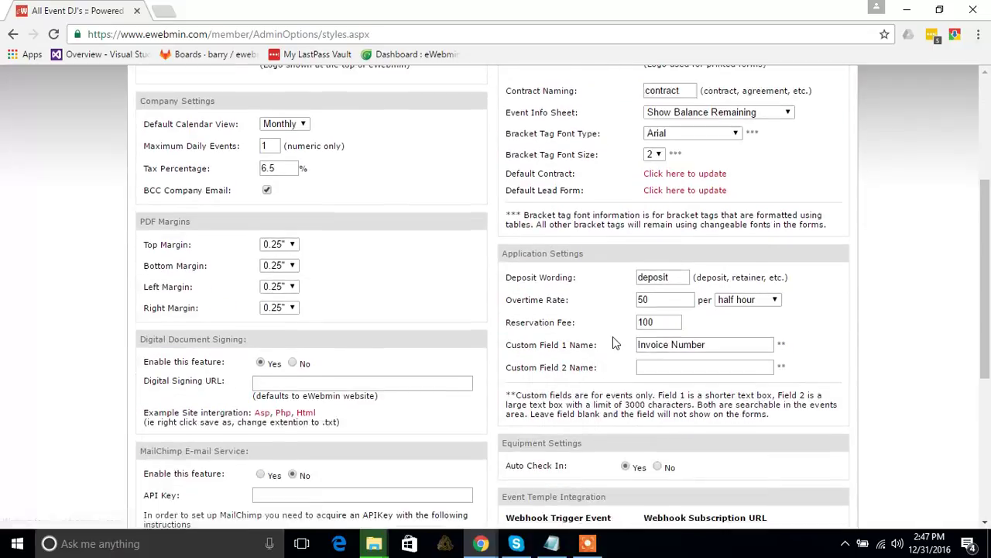
{"action": "scroll", "coordinate": [613, 342], "scroll_direction": "down", "scroll_amount": 1}
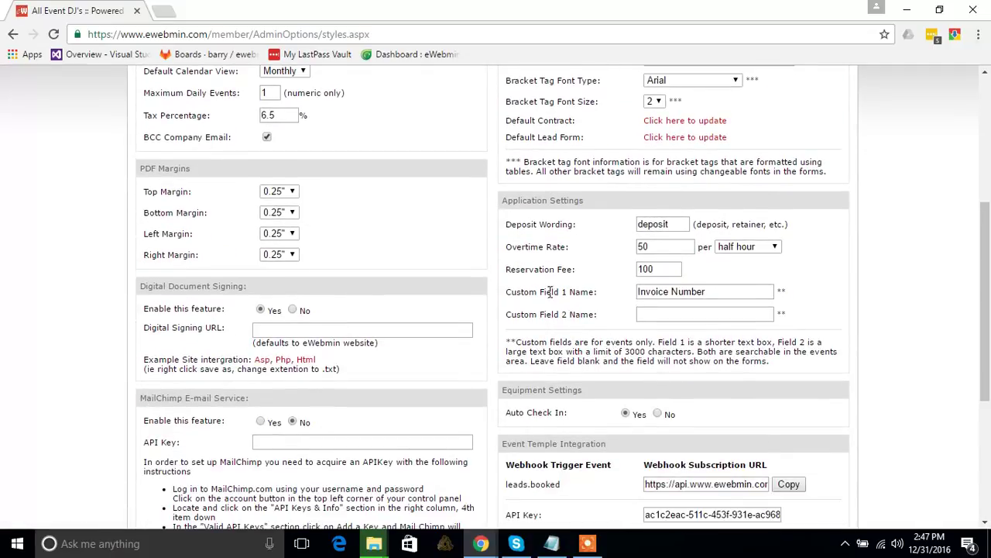
{"action": "left_click_drag", "start_coordinate": [508, 291], "coordinate": [595, 291]}
{"action": "left_click", "coordinate": [595, 290]}
{"action": "left_click", "coordinate": [713, 295]}
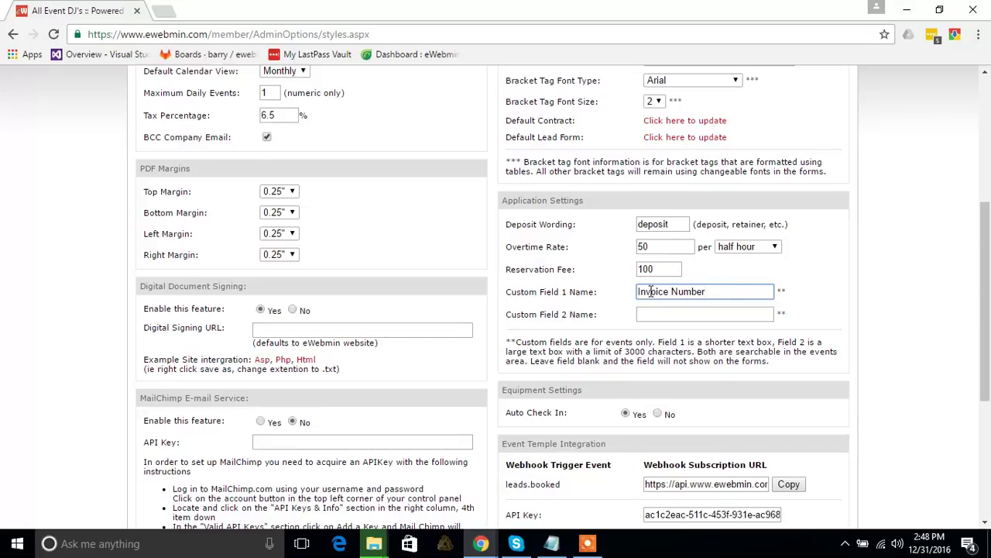
{"action": "scroll", "coordinate": [811, 449], "scroll_direction": "down", "scroll_amount": 4}
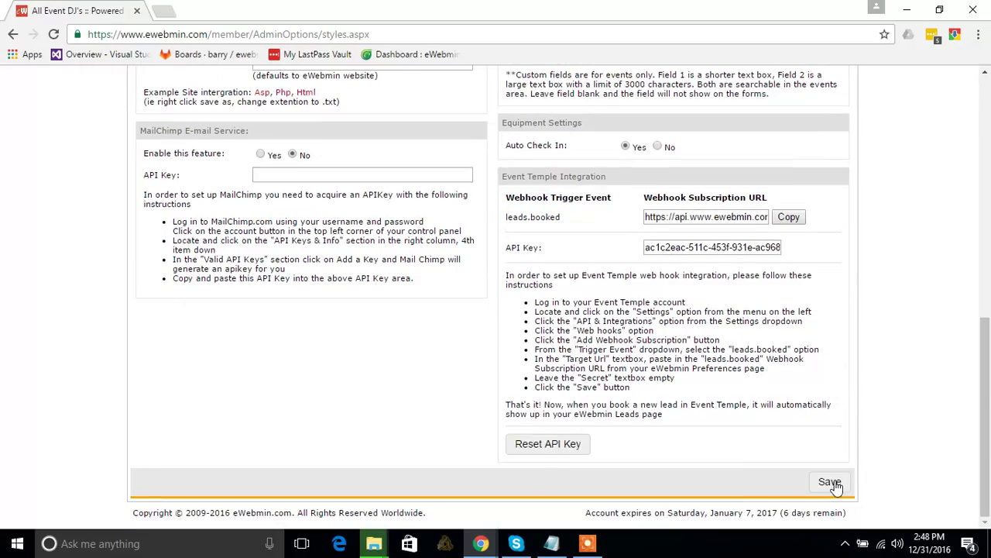
{"action": "left_click", "coordinate": [830, 481]}
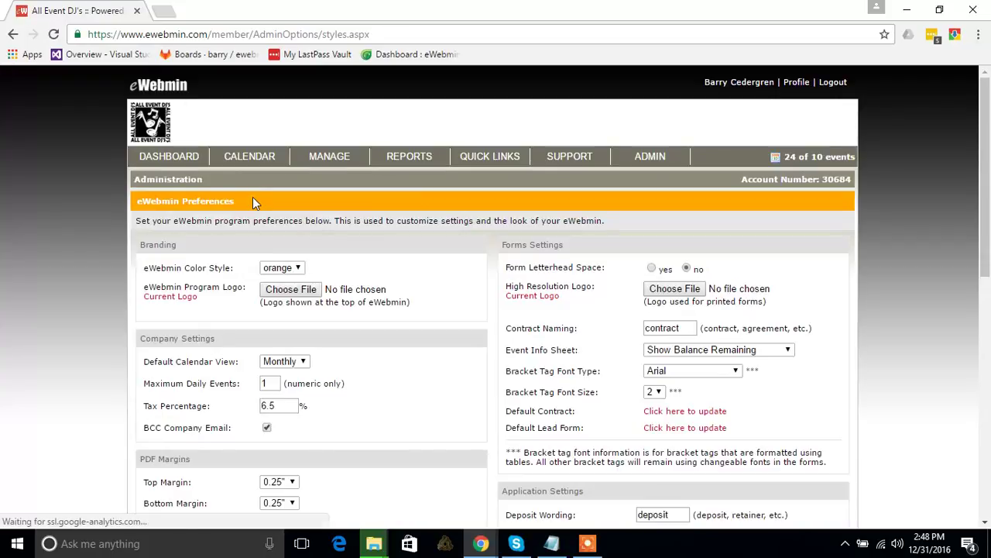
Reopen the December 1 Demo Event from the monthly calendar, edit its details at the Invoice Number field and save them
{"action": "mouse_move", "coordinate": [263, 159]}
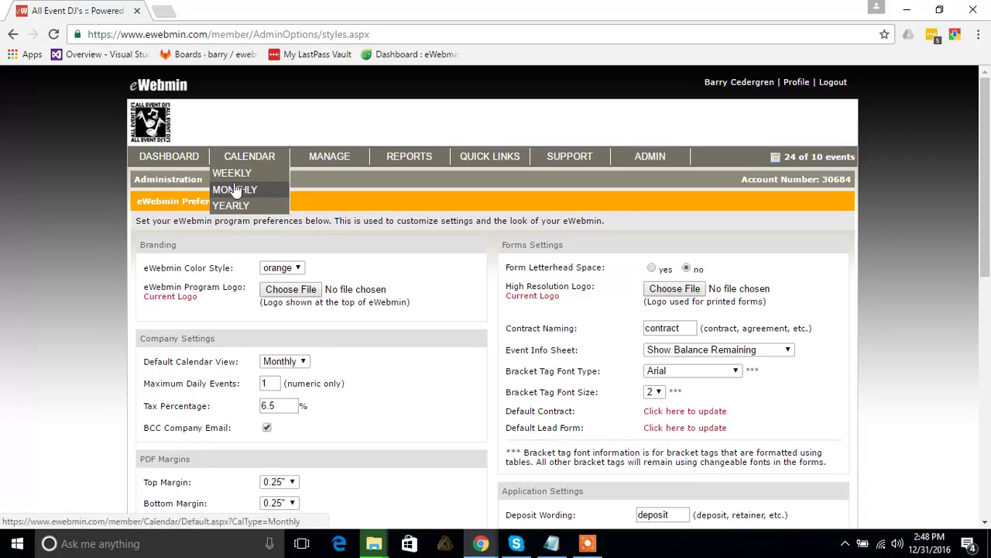
{"action": "mouse_move", "coordinate": [341, 161]}
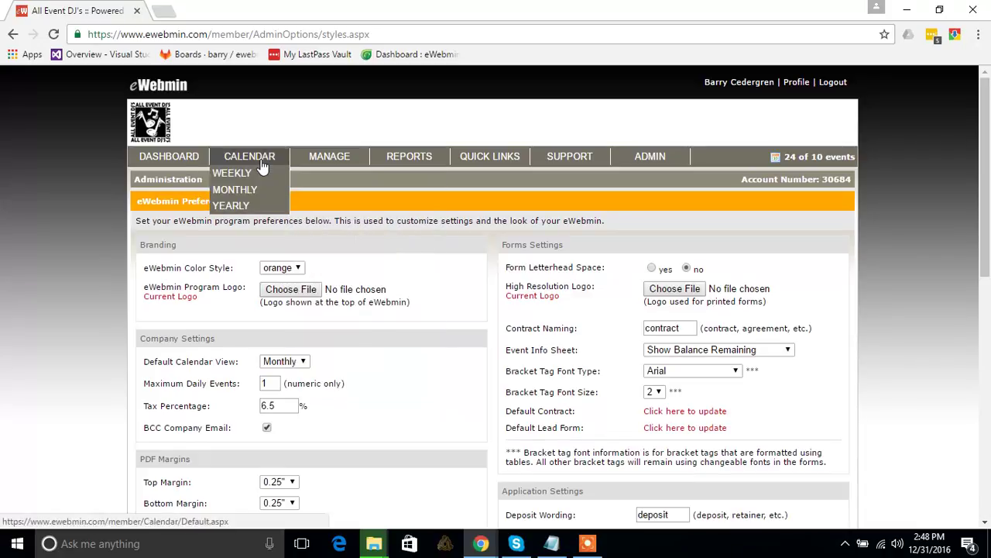
{"action": "left_click", "coordinate": [250, 190]}
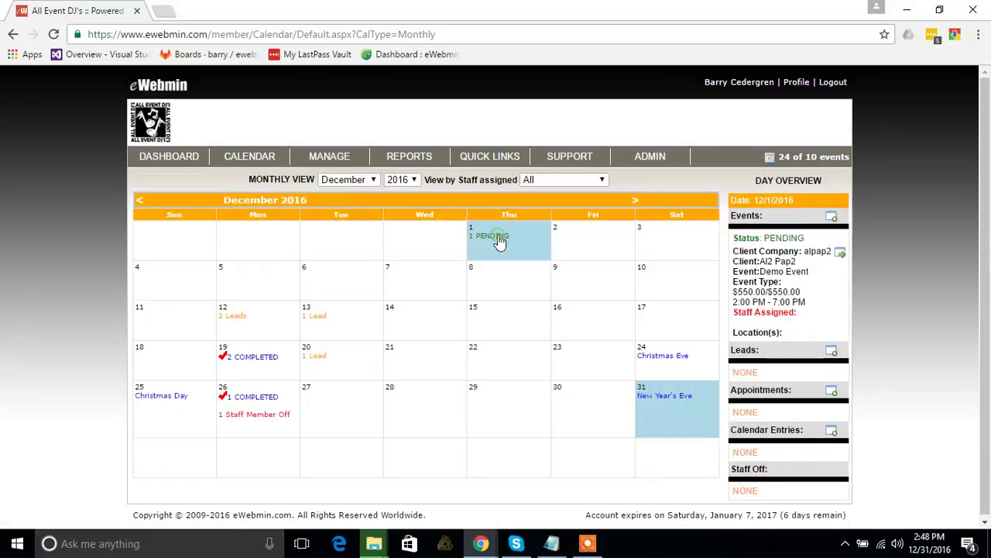
{"action": "left_click", "coordinate": [838, 253]}
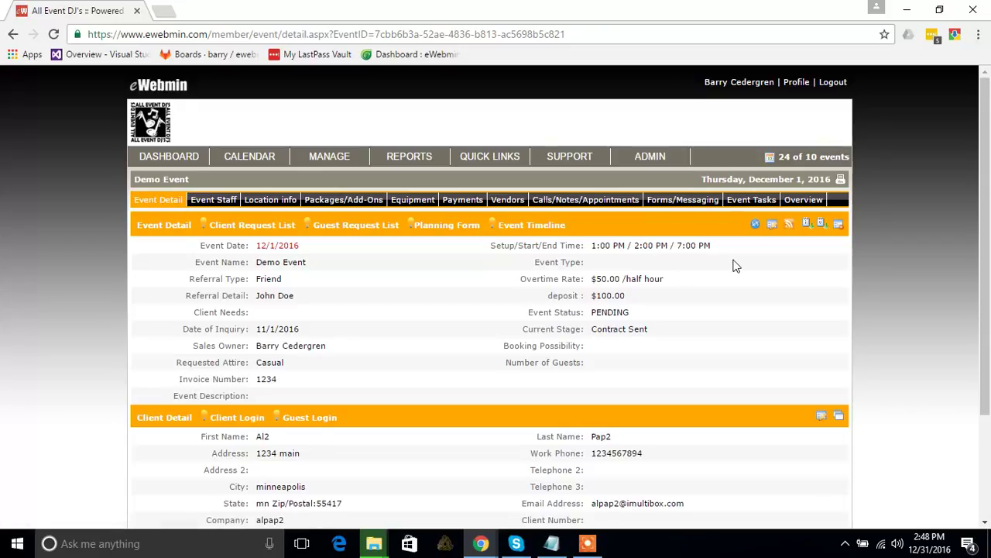
{"action": "left_click", "coordinate": [773, 226]}
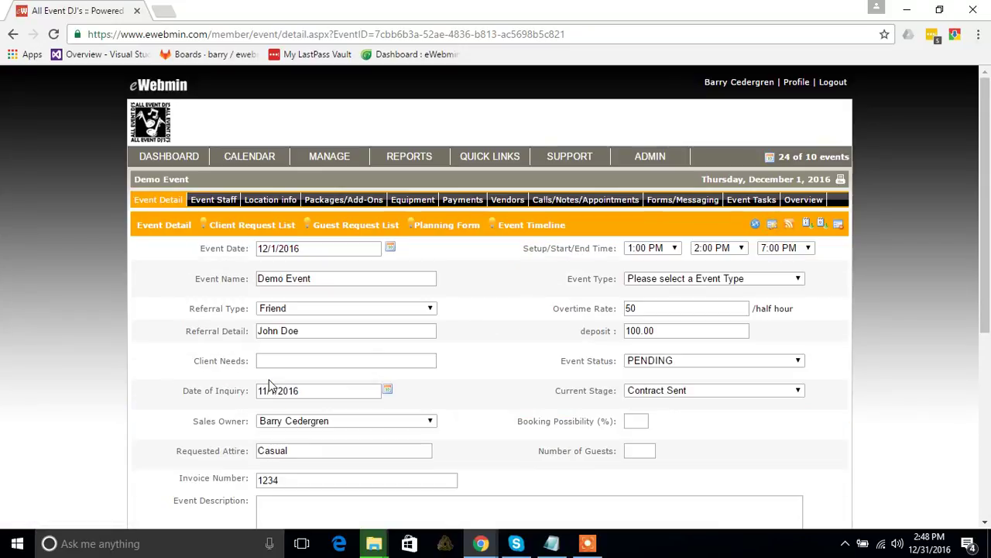
{"action": "double_click", "coordinate": [302, 481]}
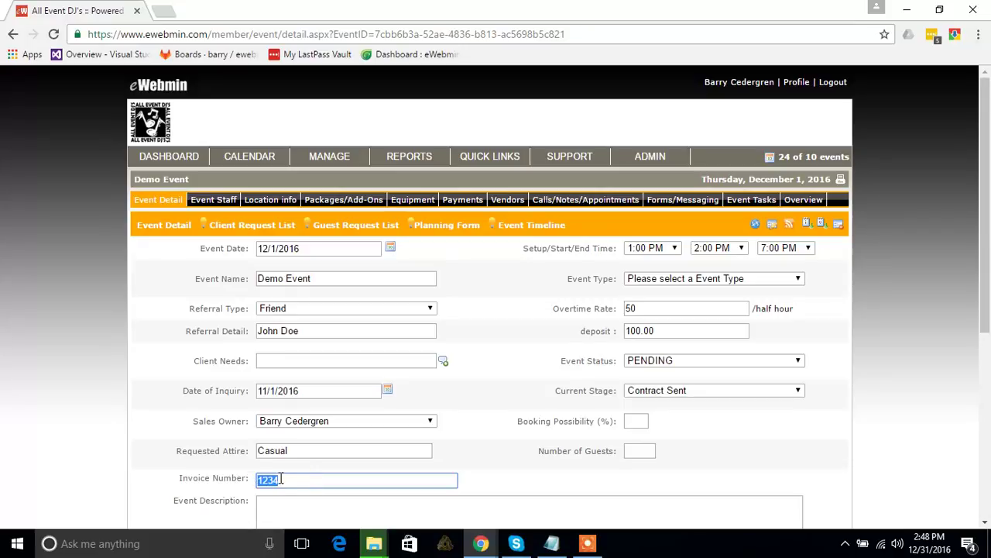
{"action": "scroll", "coordinate": [309, 474], "scroll_direction": "down", "scroll_amount": 1}
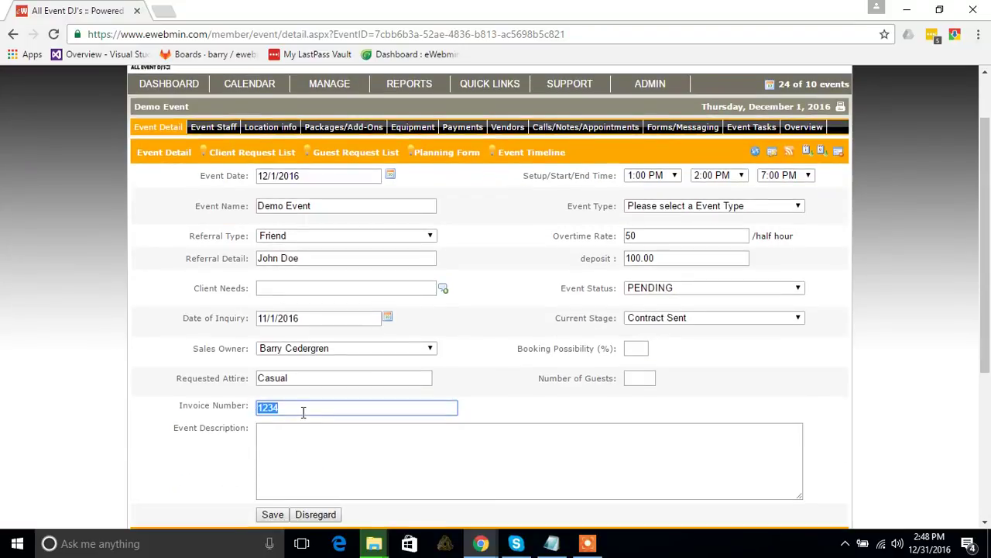
{"action": "left_click", "coordinate": [279, 517]}
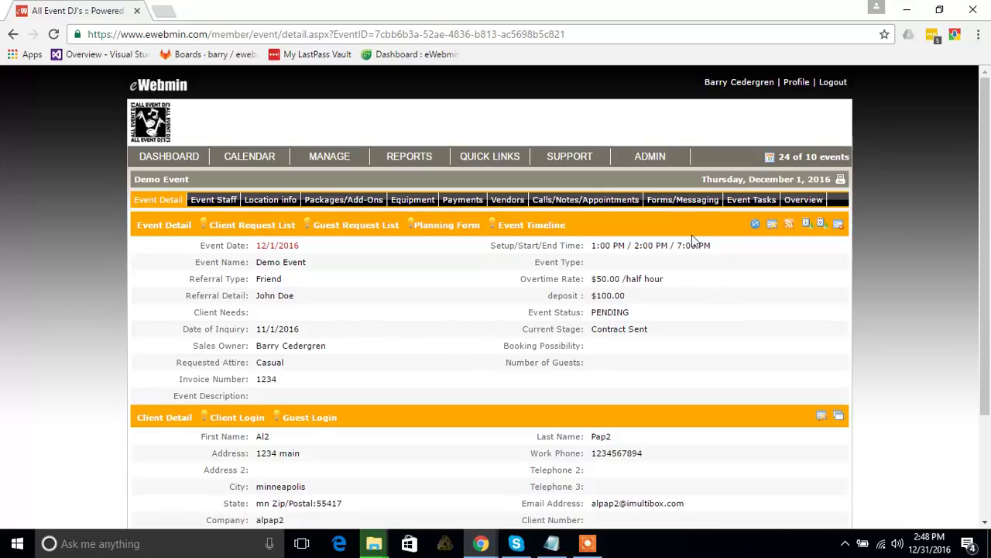
Show the event's forms and messaging page, and open the "test invoice" form template for editing in a separate browser tab
{"action": "left_click", "coordinate": [673, 199]}
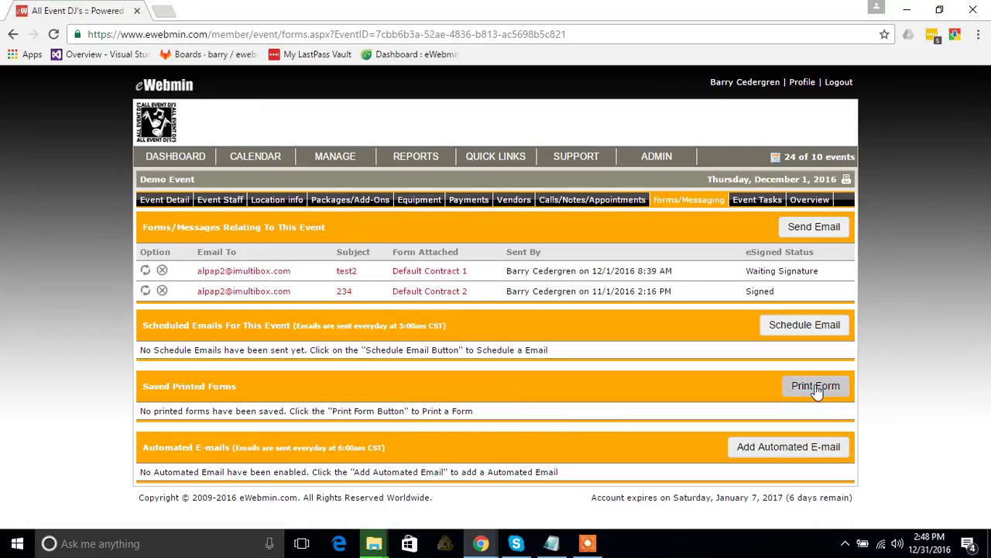
{"action": "mouse_move", "coordinate": [656, 157]}
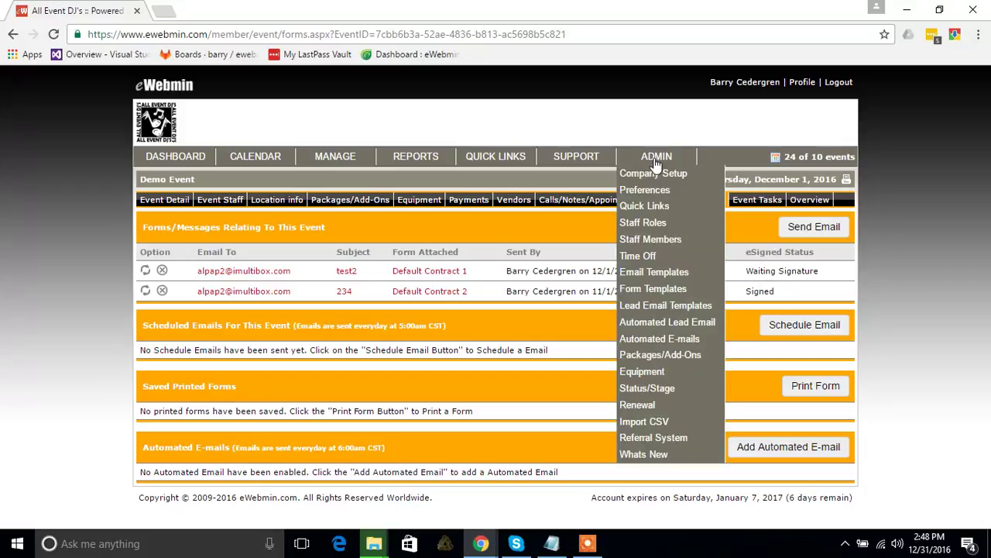
{"action": "right_click", "coordinate": [654, 288]}
{"action": "key", "text": "Escape"}
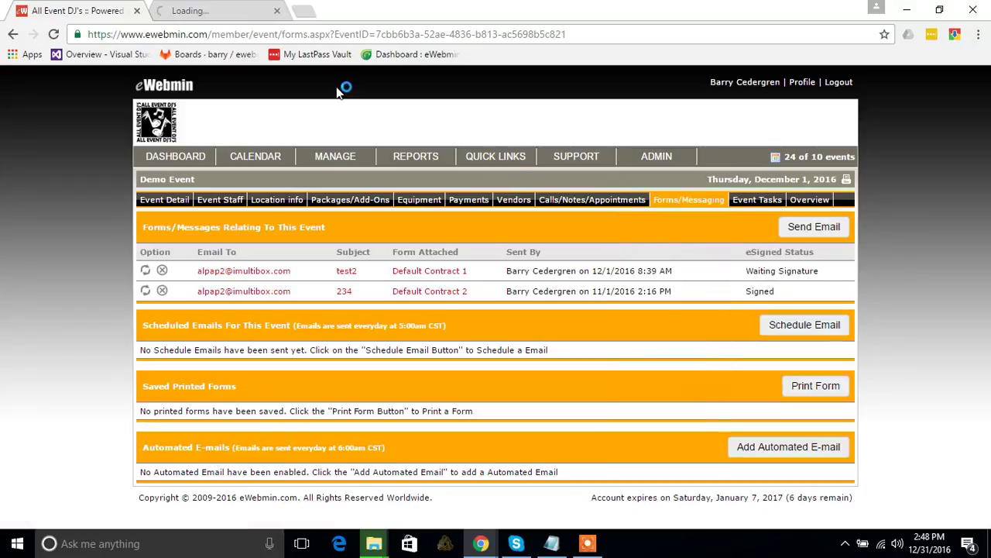
{"action": "left_click", "coordinate": [256, 15]}
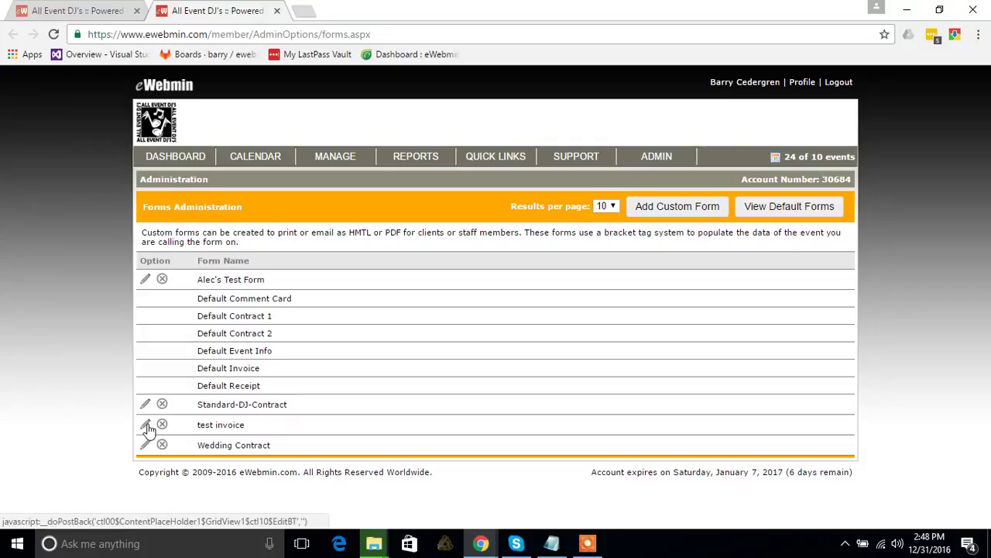
{"action": "left_click", "coordinate": [145, 425]}
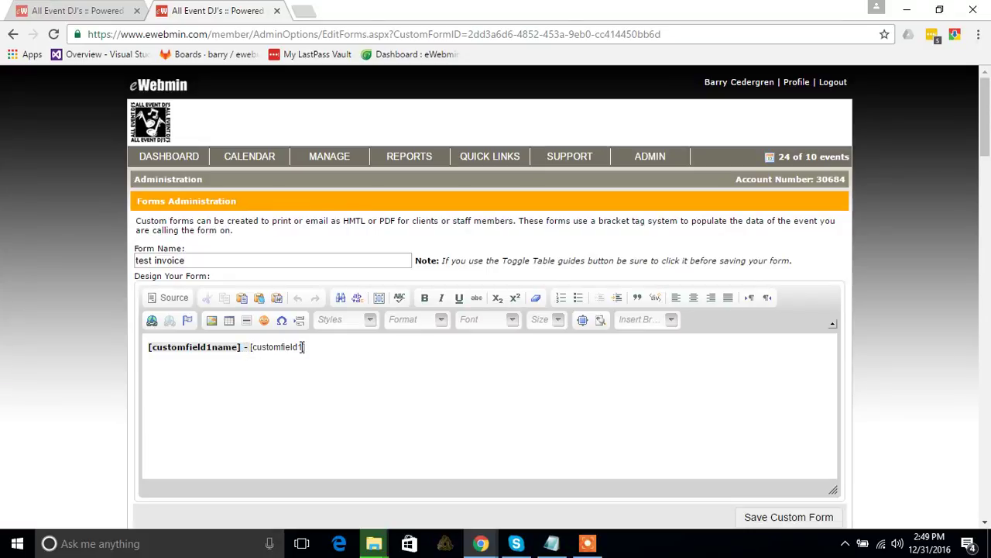
Look through the insertable bracket tags and the Bracket Tag Guide for the custom field 1 and custom field 2 tags
{"action": "left_click", "coordinate": [631, 336]}
{"action": "left_click", "coordinate": [674, 321]}
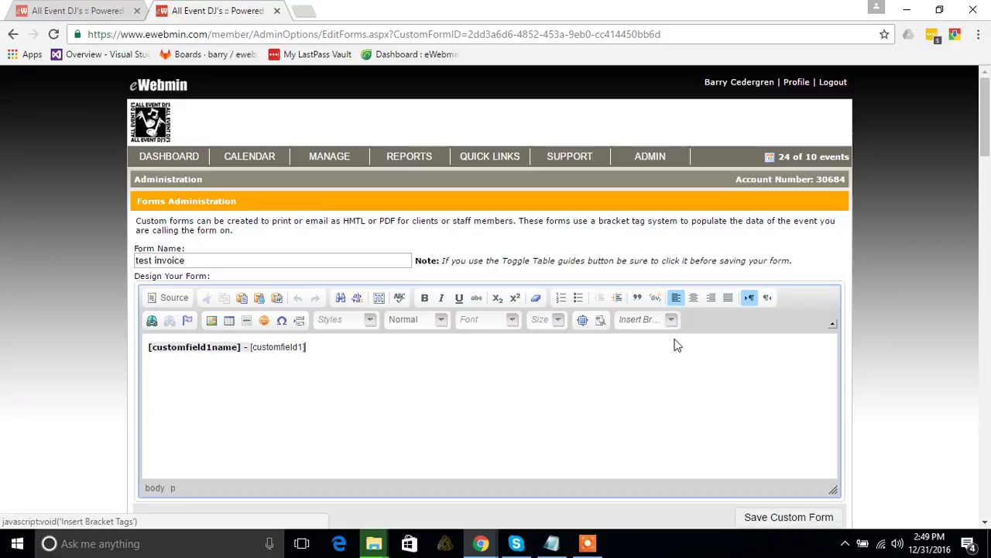
{"action": "left_click_drag", "start_coordinate": [715, 347], "coordinate": [717, 380]}
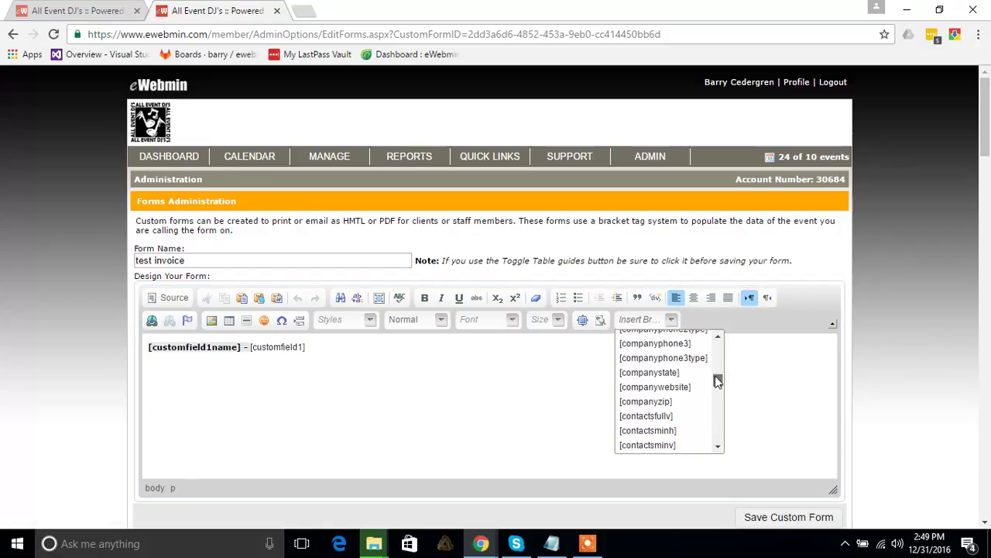
{"action": "left_click", "coordinate": [880, 306]}
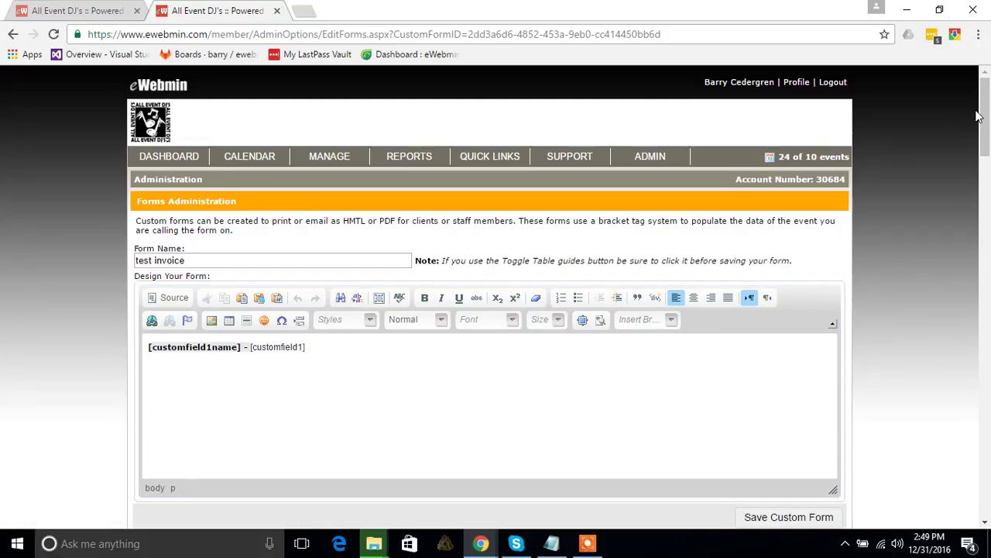
{"action": "left_click_drag", "start_coordinate": [986, 147], "coordinate": [985, 312]}
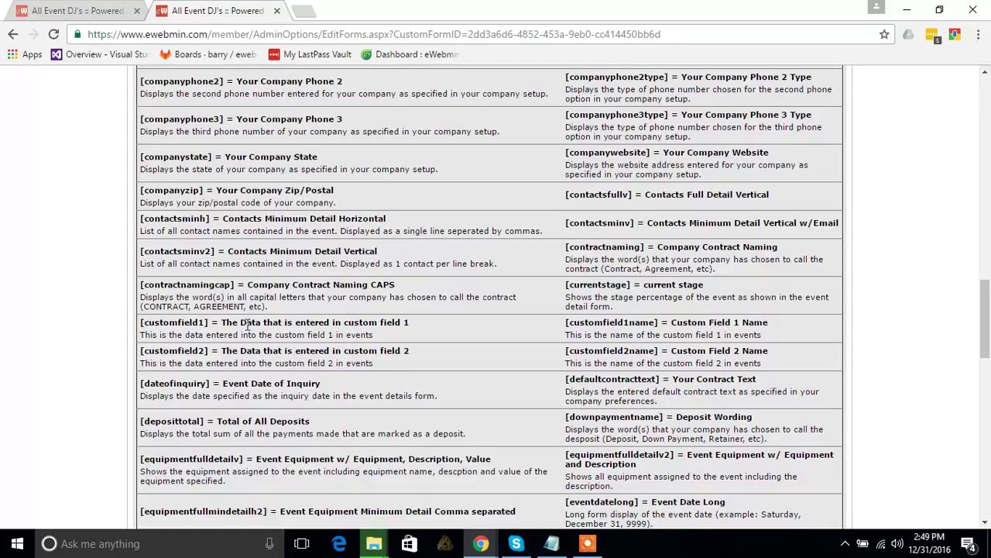
{"action": "scroll", "coordinate": [507, 355], "scroll_direction": "up", "scroll_amount": 15}
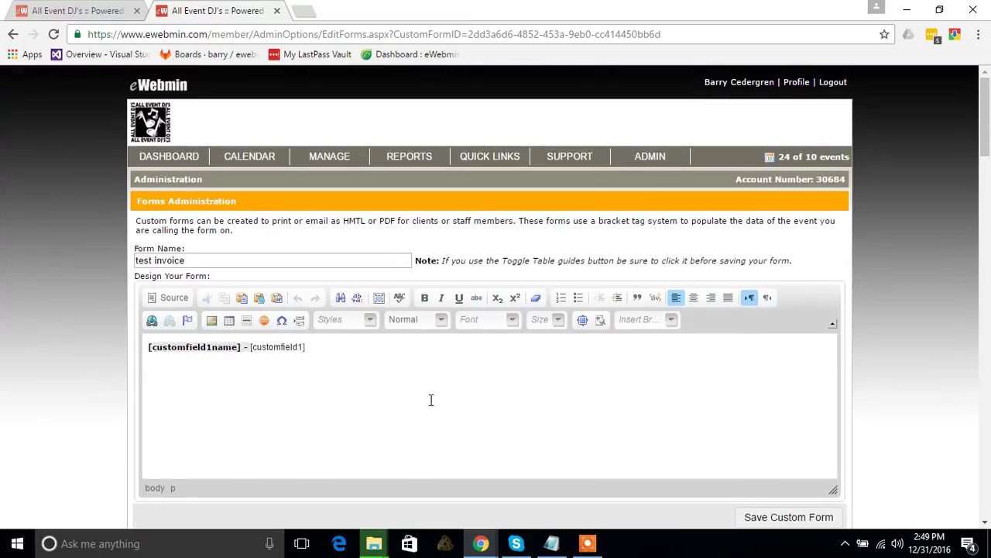
Save the "test invoice" custom form containing the tags [customfield1name] - [customfield1]
{"action": "left_click", "coordinate": [325, 347]}
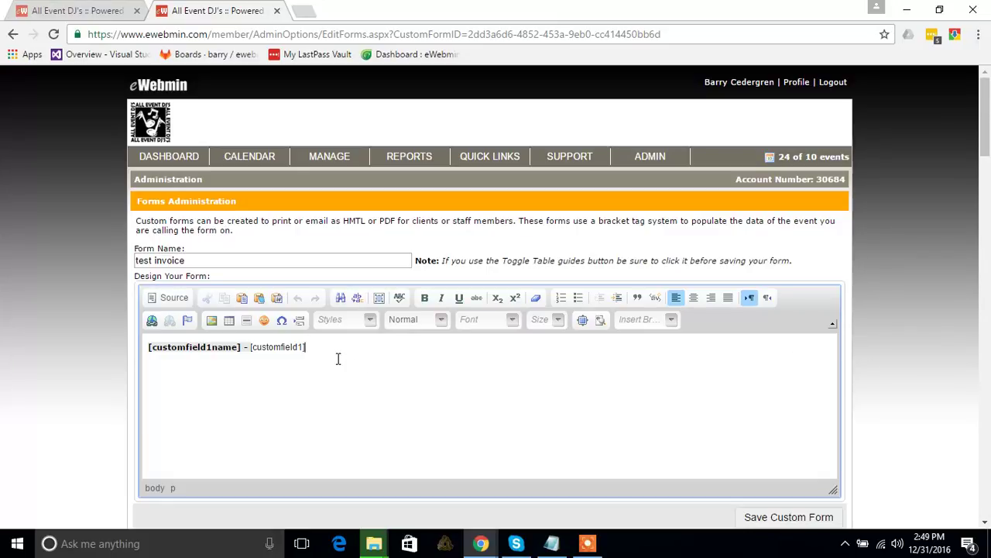
{"action": "scroll", "coordinate": [620, 395], "scroll_direction": "down", "scroll_amount": 1}
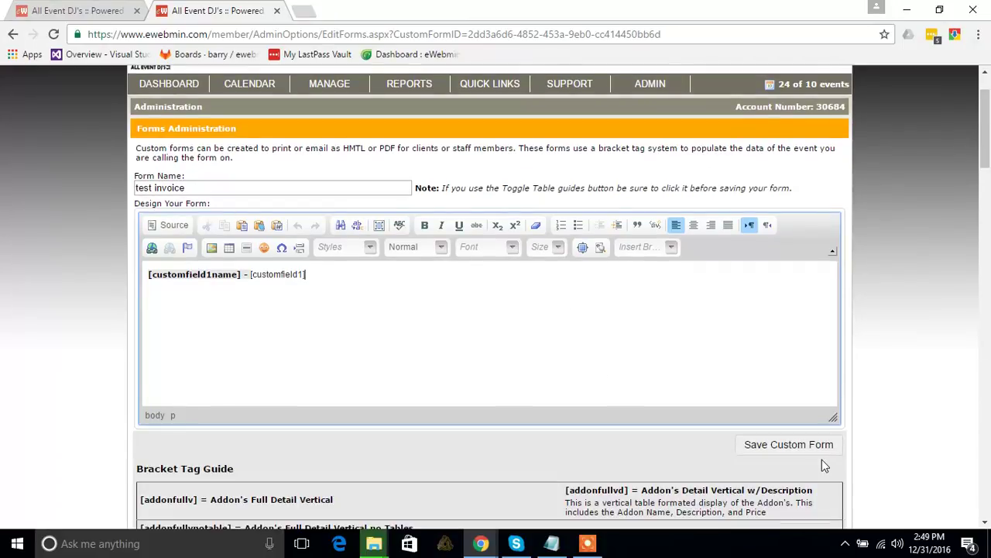
{"action": "left_click", "coordinate": [798, 448]}
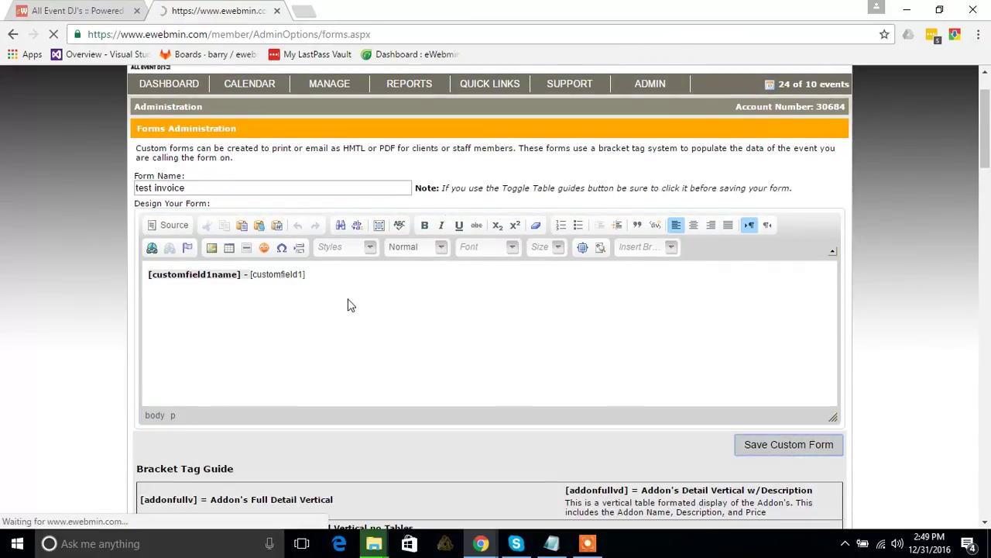
Print the "test invoice" form for the Demo Event as a PDF and check the invoice number line
{"action": "left_click", "coordinate": [77, 10]}
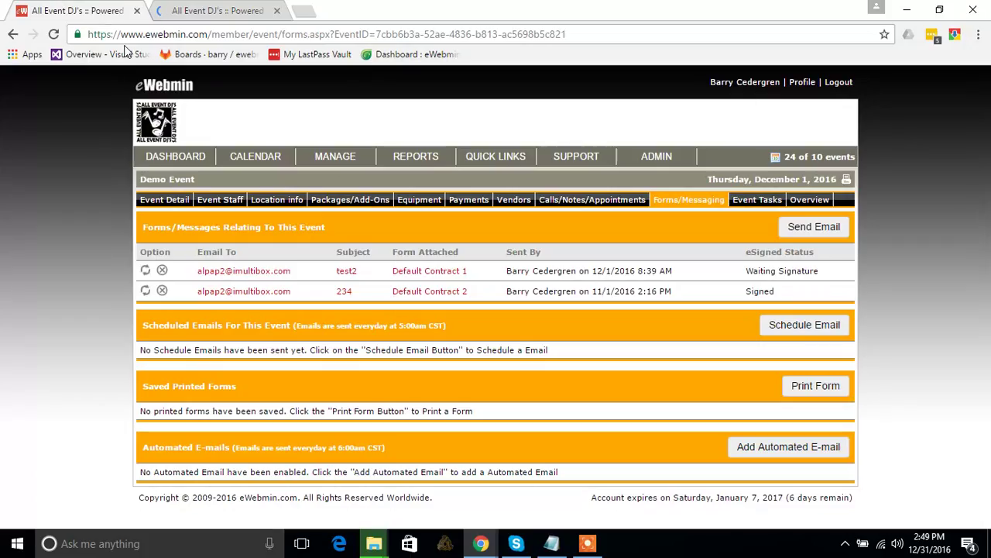
{"action": "left_click", "coordinate": [798, 397]}
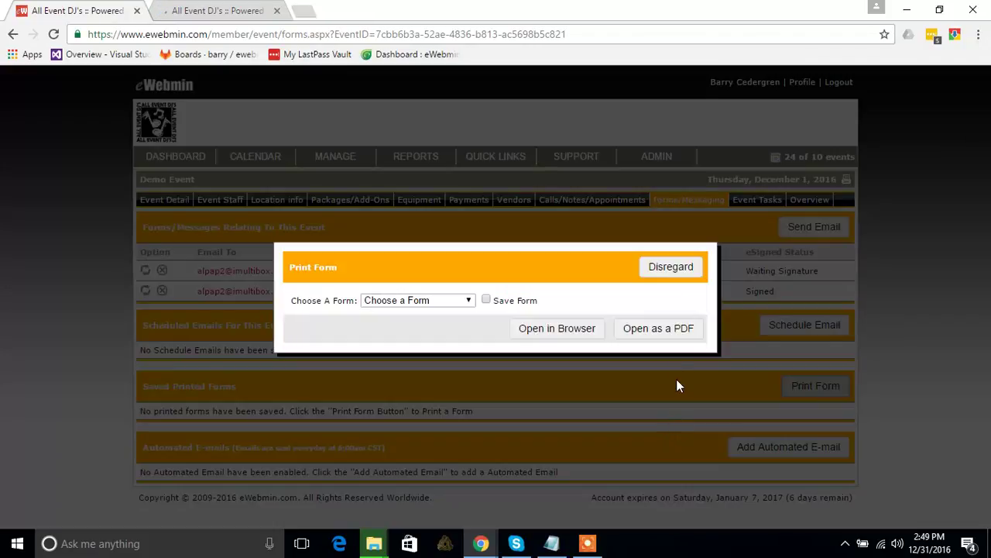
{"action": "left_click", "coordinate": [458, 301]}
{"action": "left_click", "coordinate": [411, 424]}
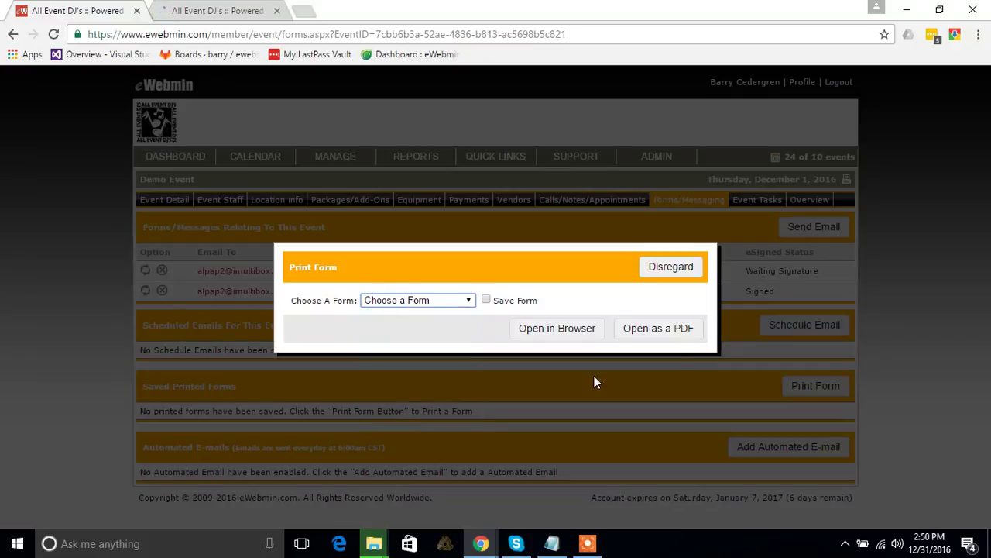
{"action": "left_click", "coordinate": [681, 333]}
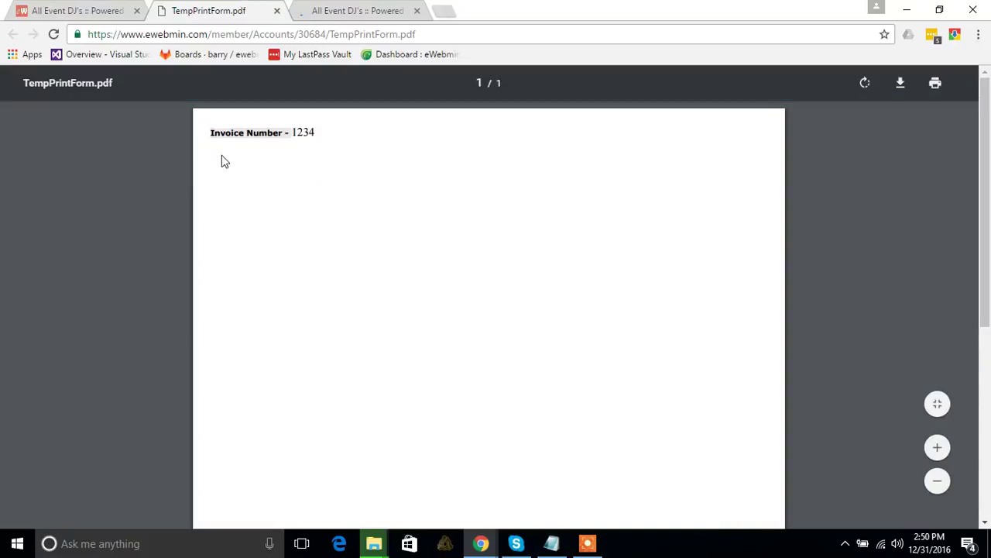
{"action": "left_click_drag", "start_coordinate": [210, 132], "coordinate": [256, 132]}
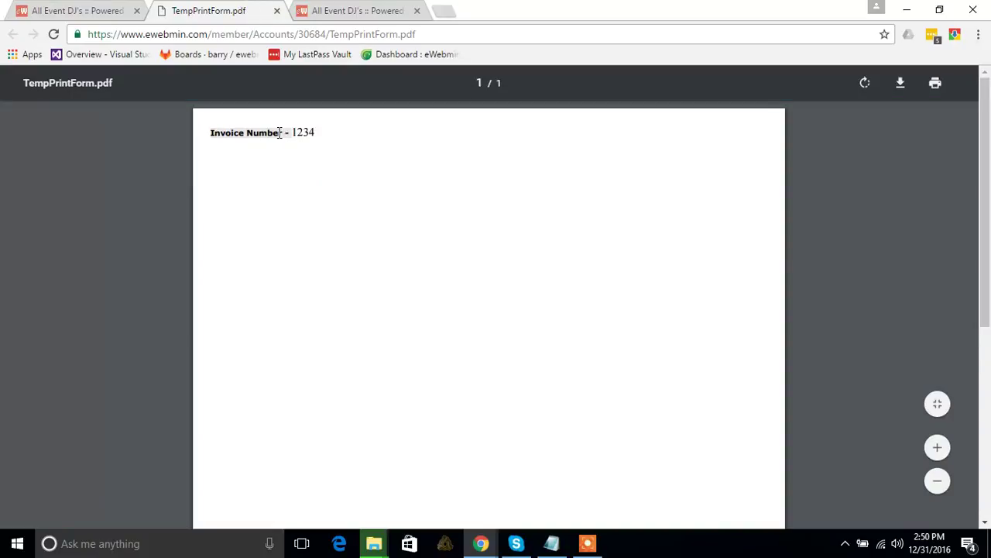